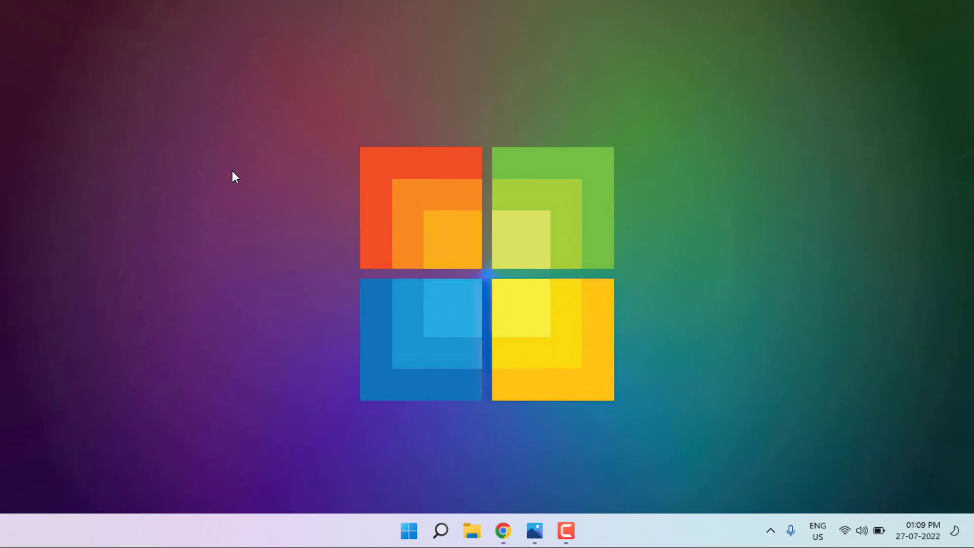
{"action": "left_click", "coordinate": [535, 530]}
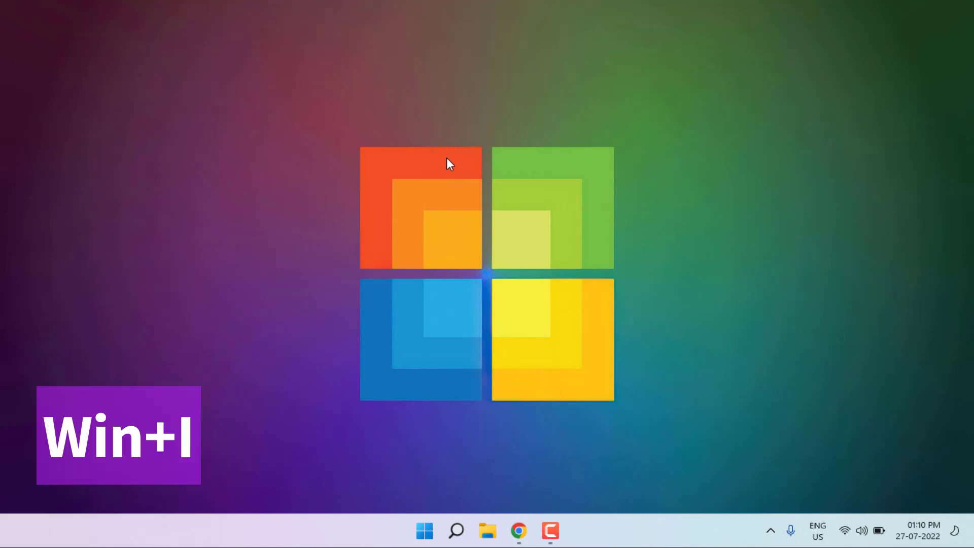
Check the optional updates in Windows Update's advanced options, and close Settings.
{"action": "key", "text": "super+i"}
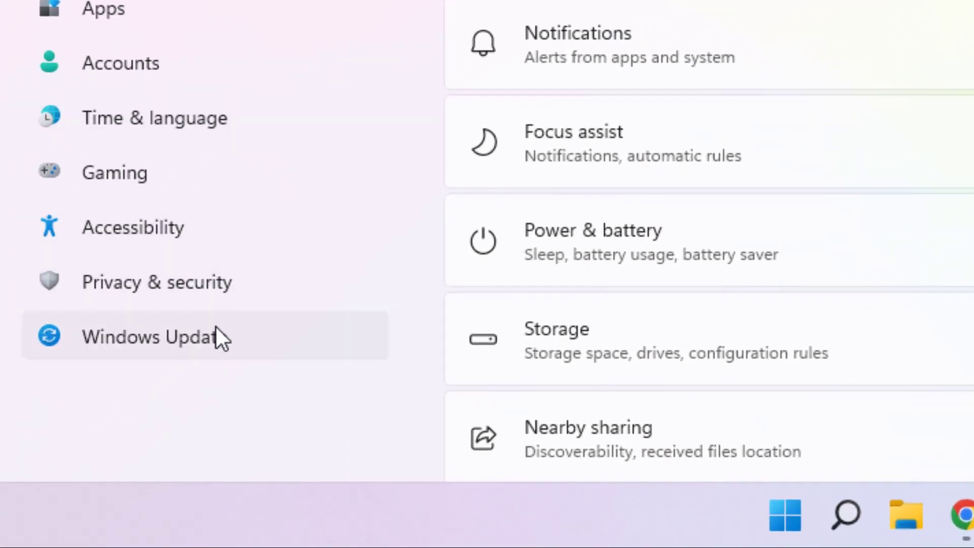
{"action": "left_click", "coordinate": [151, 344]}
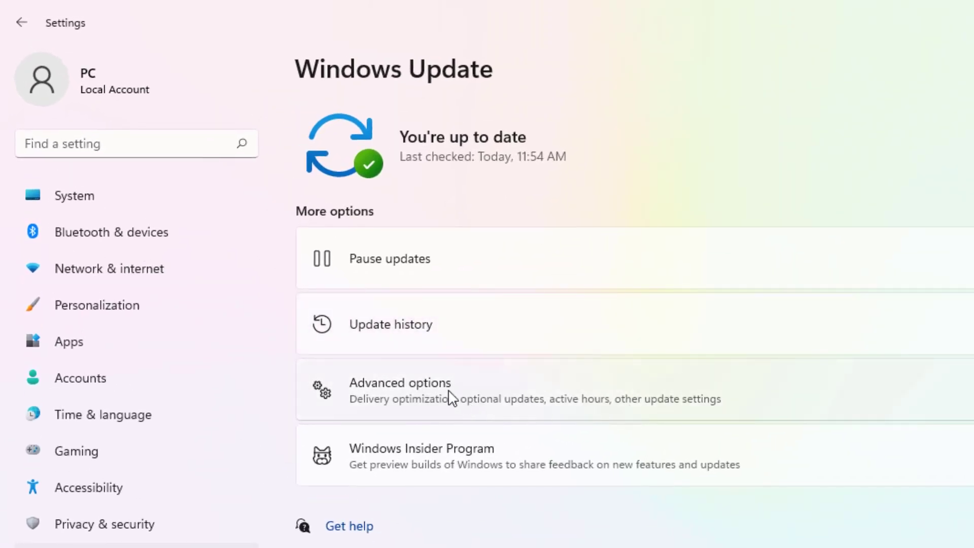
{"action": "left_click", "coordinate": [449, 397]}
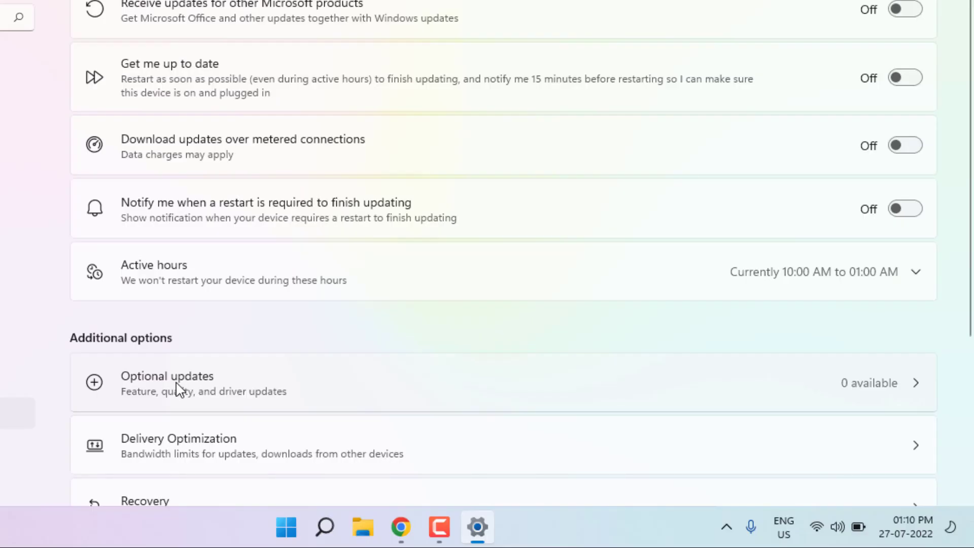
{"action": "left_click", "coordinate": [186, 392]}
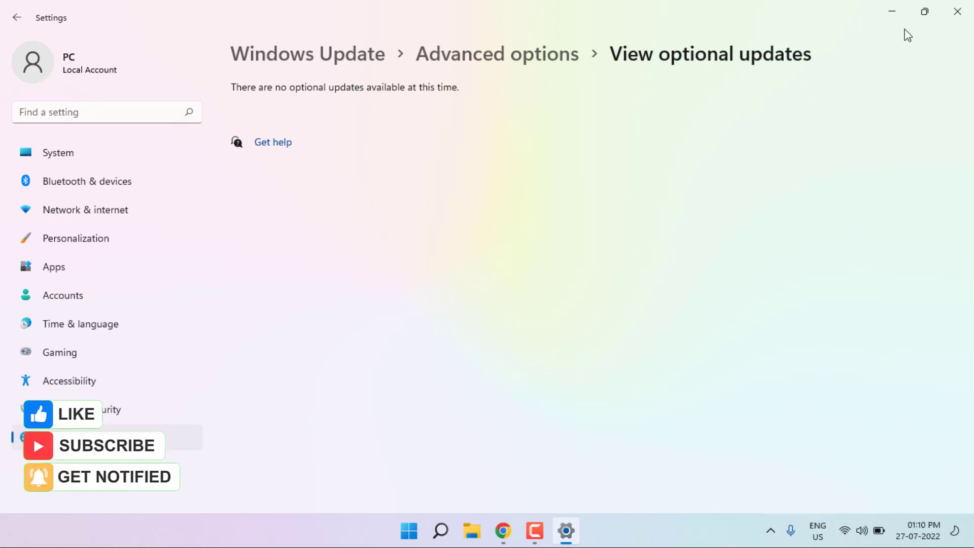
{"action": "left_click", "coordinate": [958, 11]}
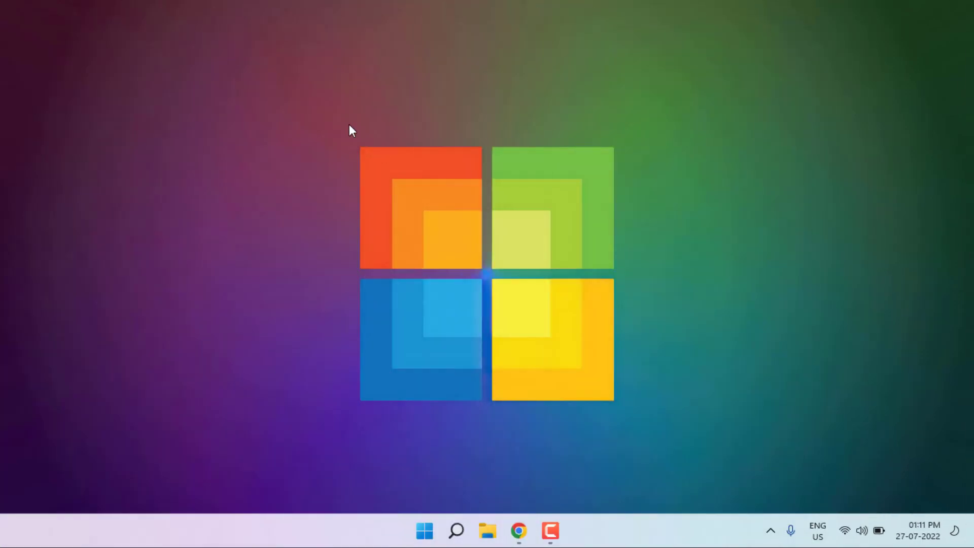
Find and open Device Manager and expand the Display adapters category.
{"action": "key", "text": "super"}
{"action": "type", "text": "dev"}
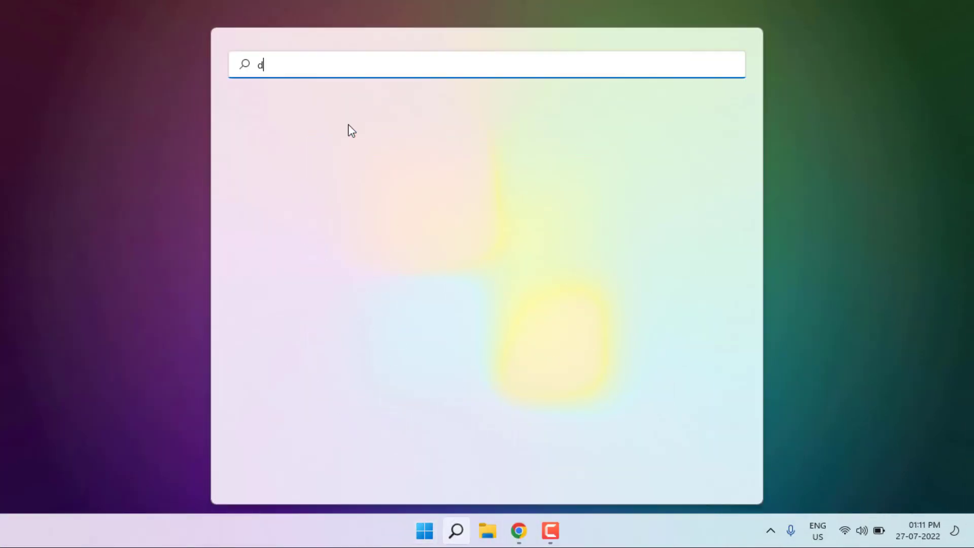
{"action": "type", "text": "ice"}
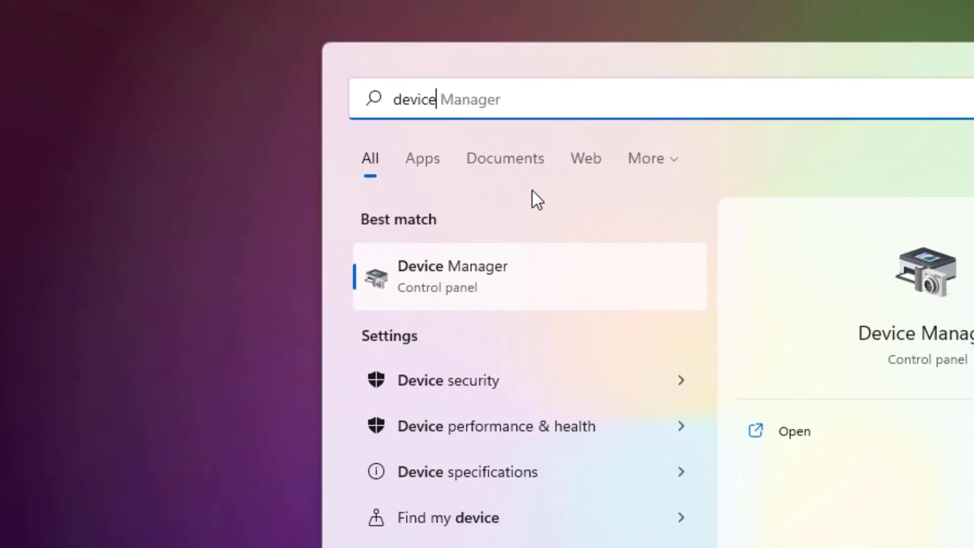
{"action": "key", "text": "Return"}
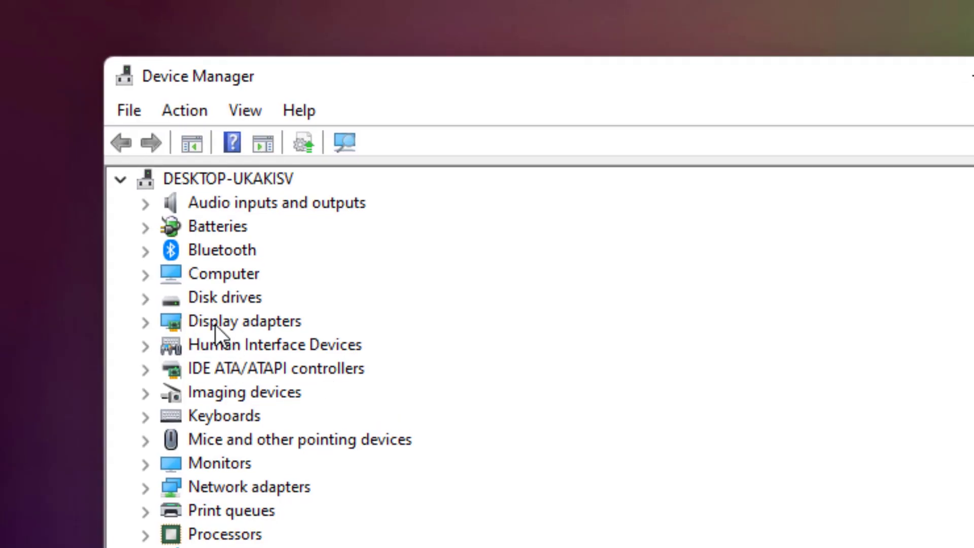
{"action": "left_click", "coordinate": [216, 325]}
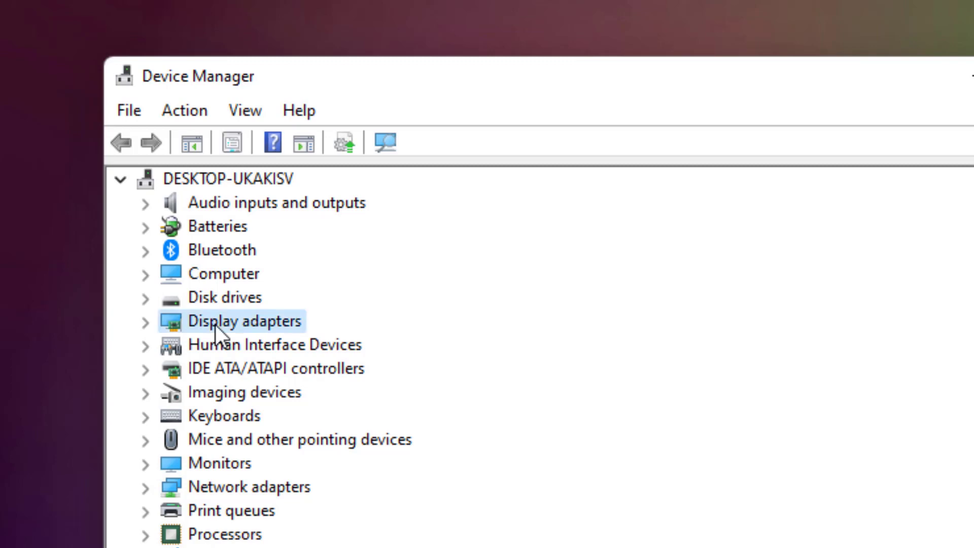
{"action": "left_click", "coordinate": [145, 323]}
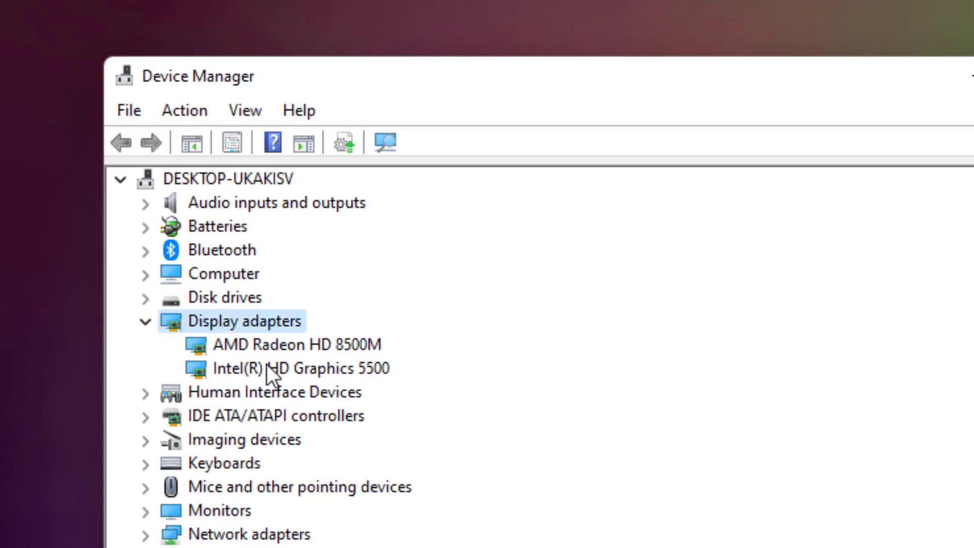
Run an automatic driver search for the AMD Radeon HD 8500M display adapter and close the update wizard.
{"action": "left_click", "coordinate": [268, 344]}
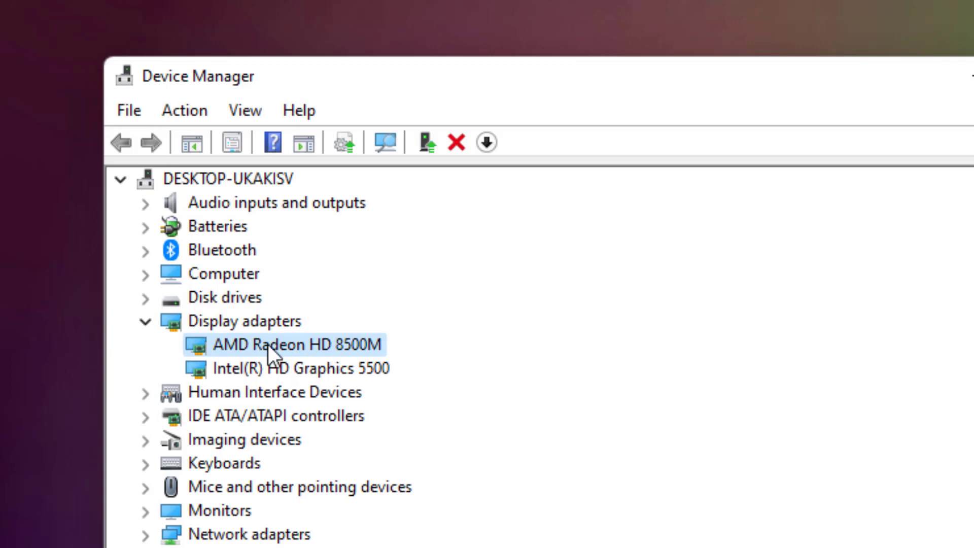
{"action": "right_click", "coordinate": [268, 344]}
{"action": "left_click", "coordinate": [419, 369]}
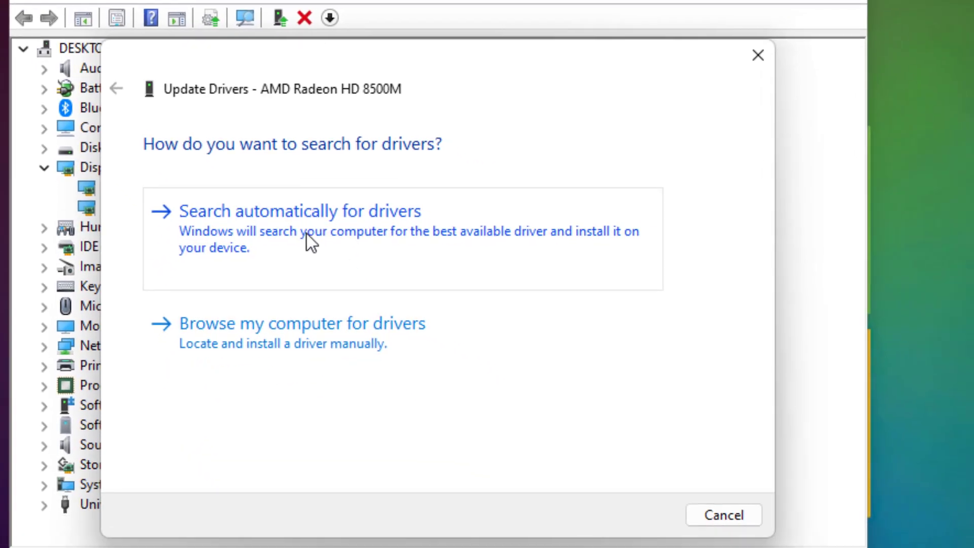
{"action": "left_click", "coordinate": [306, 234]}
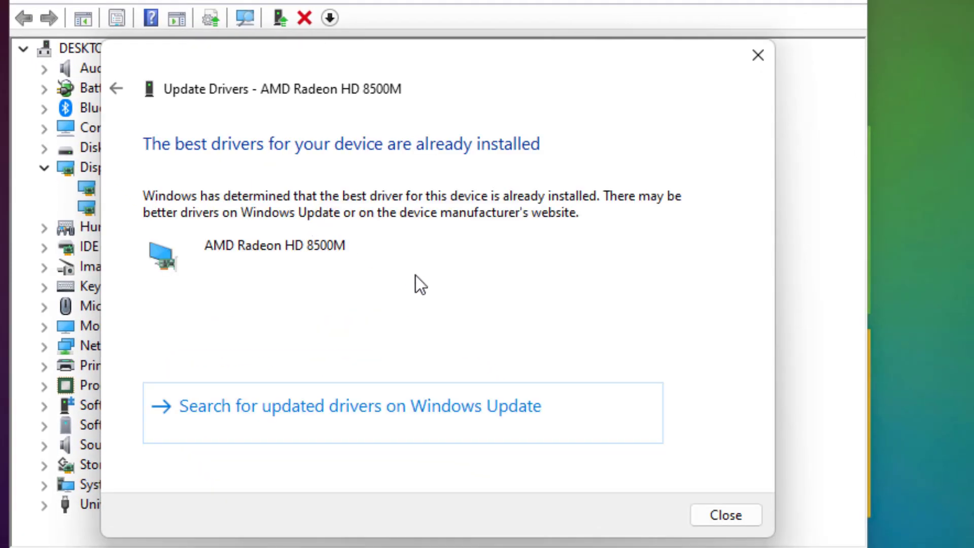
{"action": "left_click", "coordinate": [725, 515]}
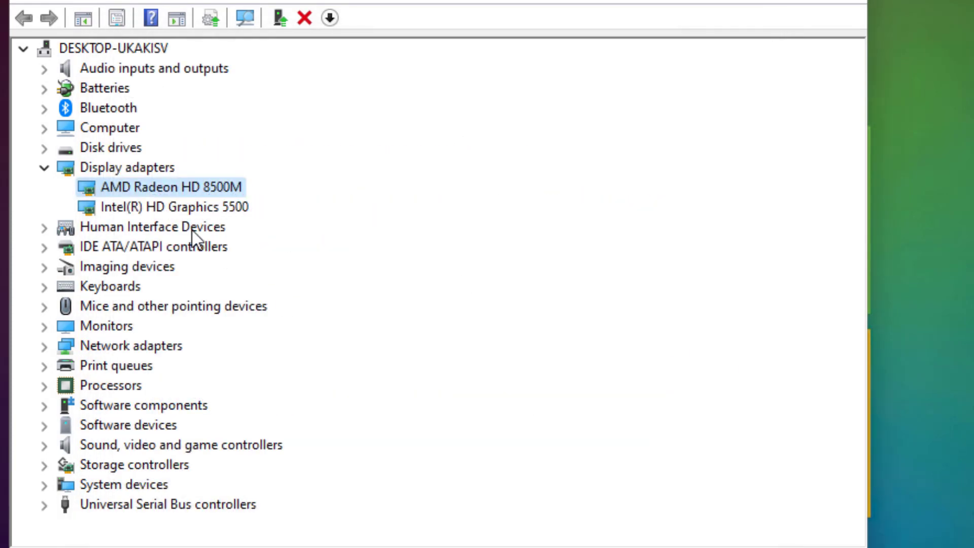
Update the AMD Radeon HD 8500M manually with the first AMD Radeon HD 8500M driver available on the computer, and close Device Manager.
{"action": "right_click", "coordinate": [141, 189]}
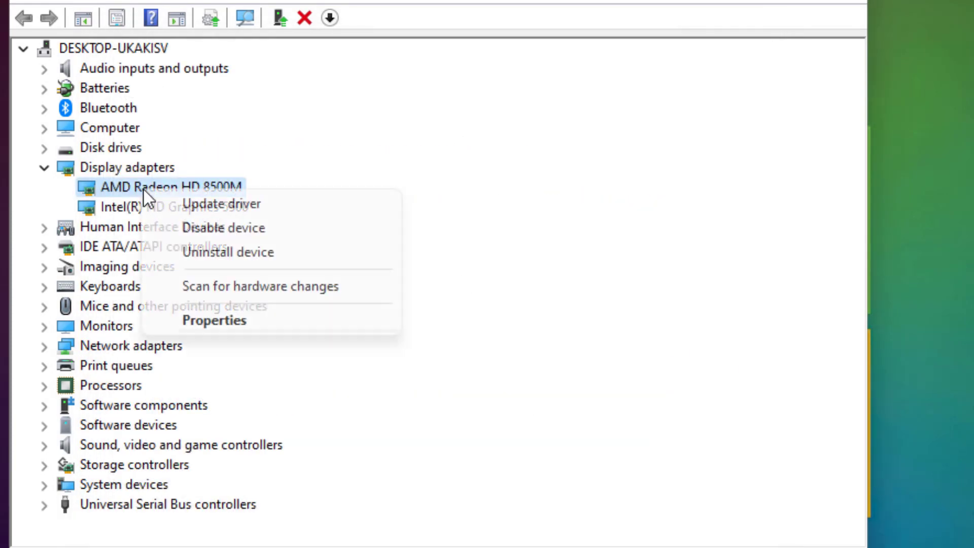
{"action": "left_click", "coordinate": [204, 202]}
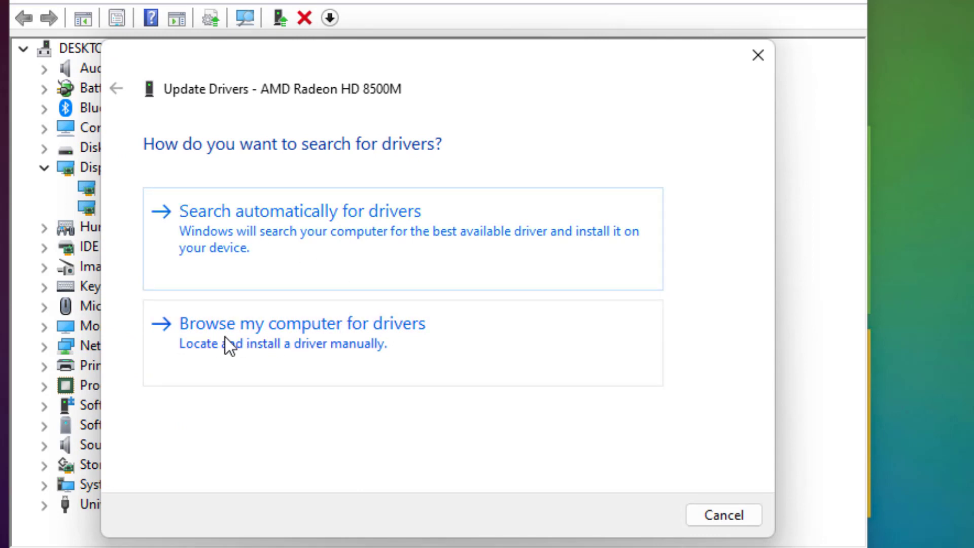
{"action": "left_click", "coordinate": [322, 336]}
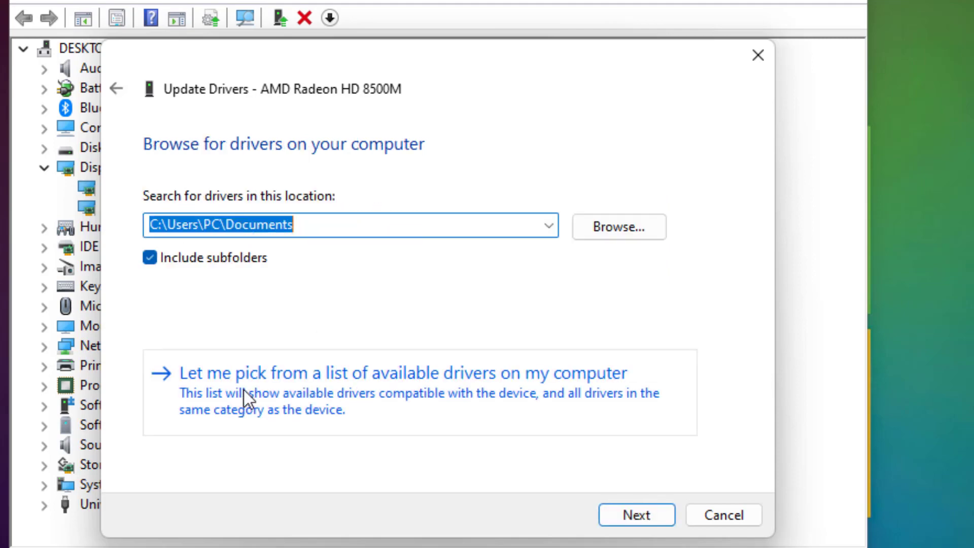
{"action": "left_click", "coordinate": [317, 396]}
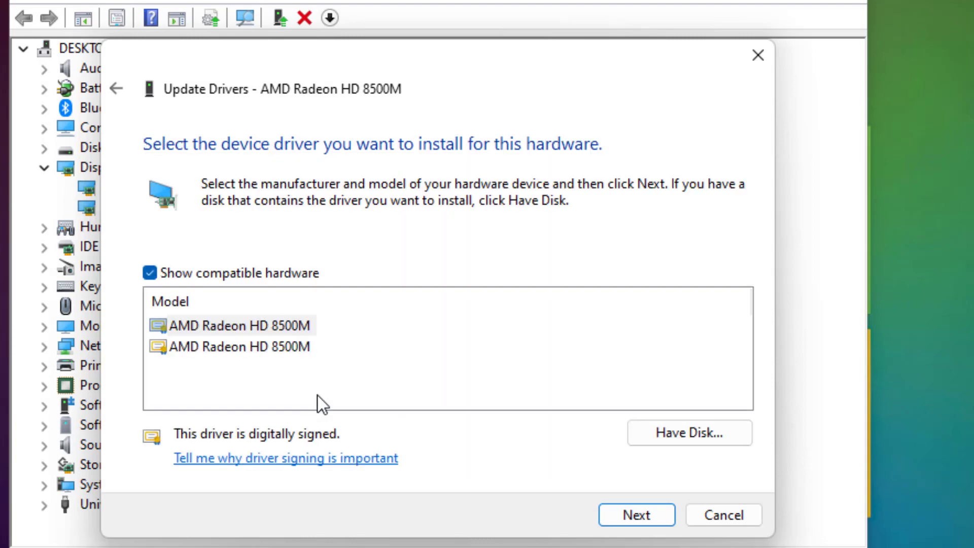
{"action": "left_click", "coordinate": [268, 327]}
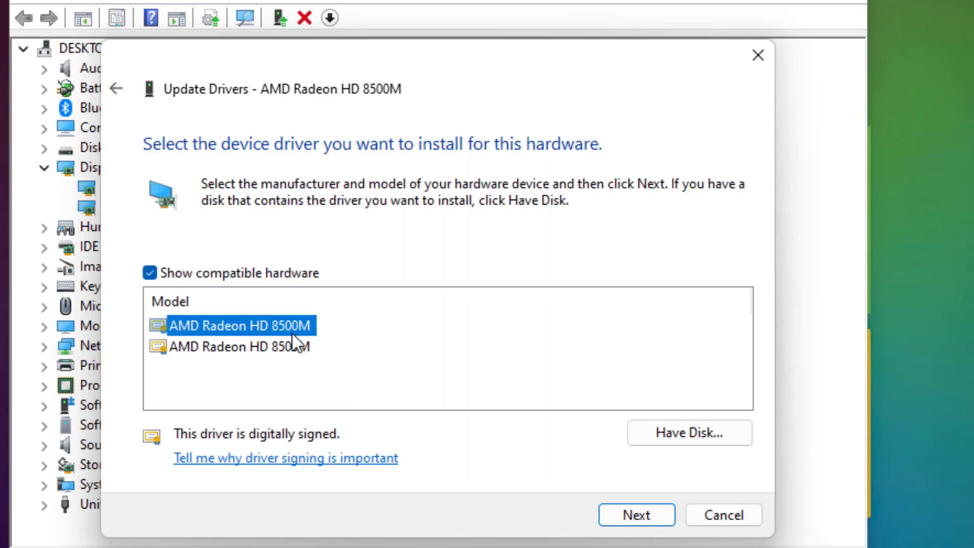
{"action": "left_click", "coordinate": [625, 513]}
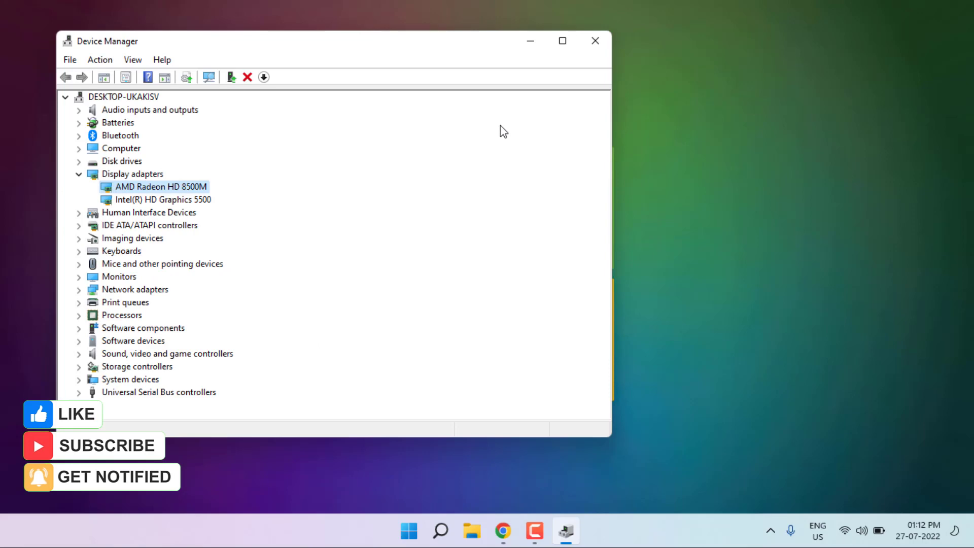
{"action": "left_click", "coordinate": [596, 41]}
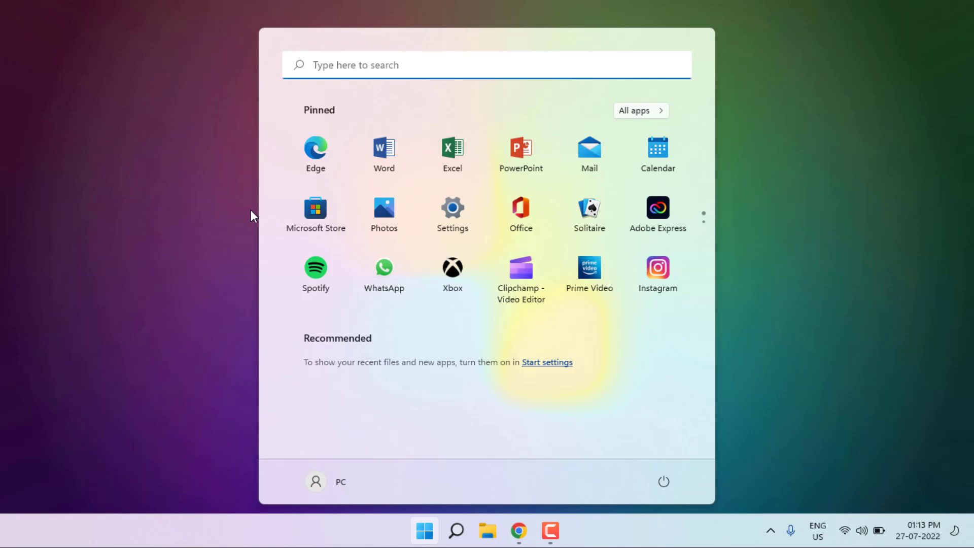
Run dxdiag and examine the render device's name and driver details in the DirectX Diagnostic Tool.
{"action": "key", "text": "super+r"}
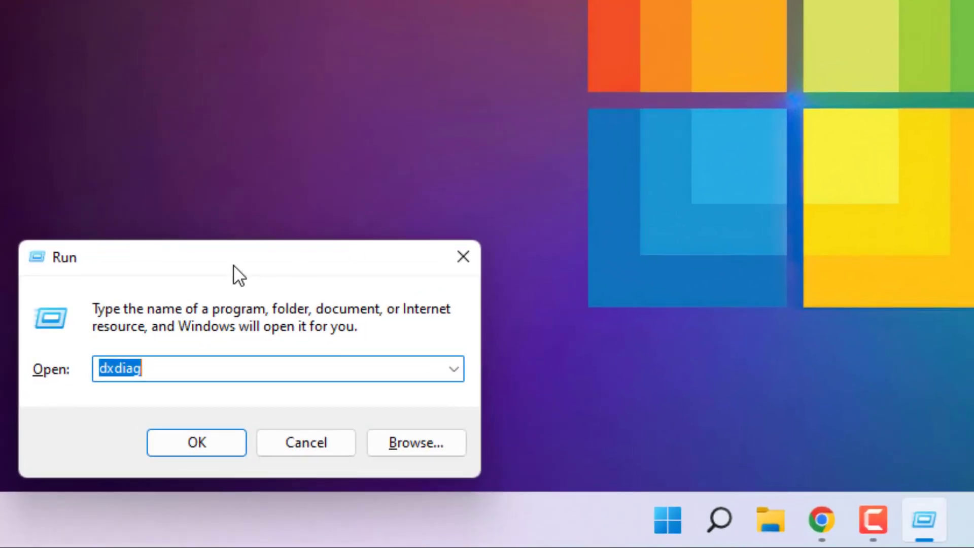
{"action": "left_click", "coordinate": [166, 371]}
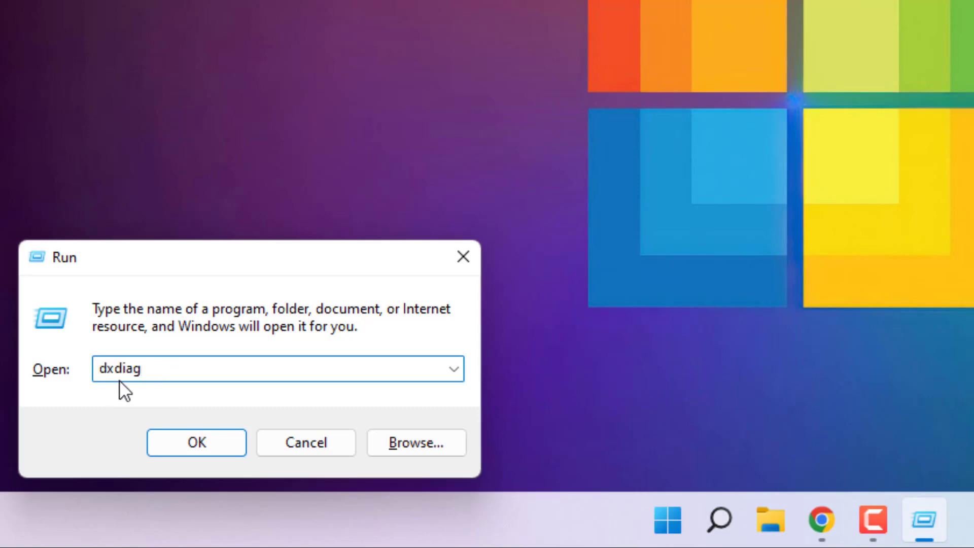
{"action": "left_click", "coordinate": [187, 448]}
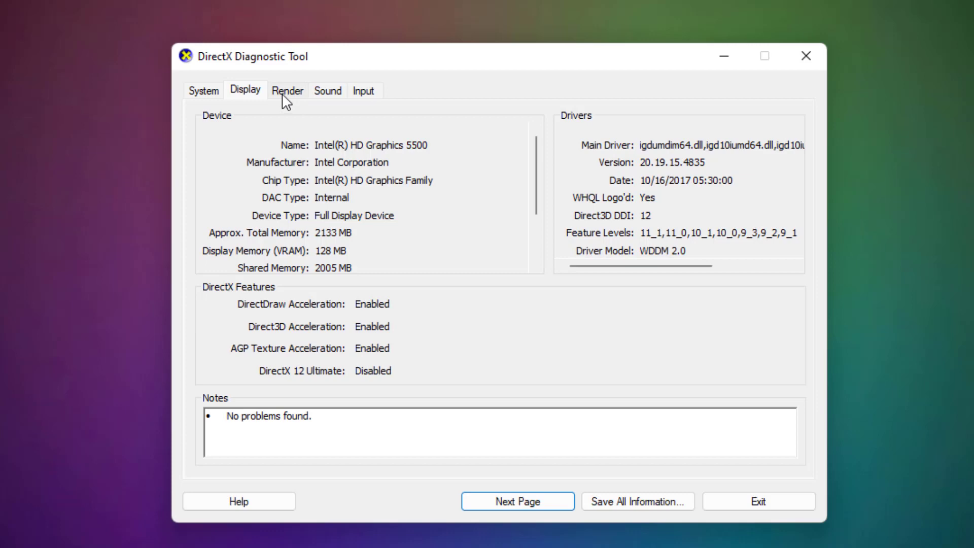
{"action": "left_click", "coordinate": [282, 95]}
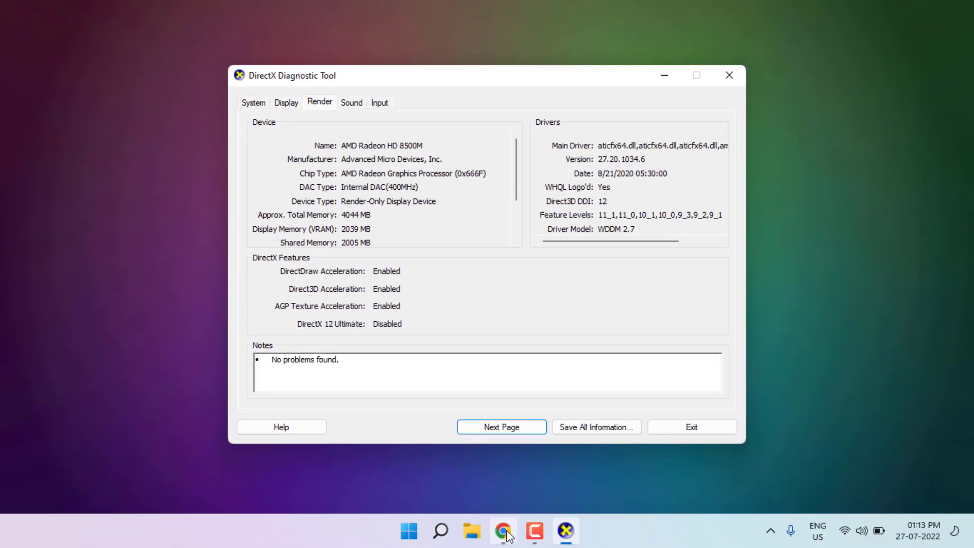
Switch to Chrome, search Google for "amd radeon hd 8500m driver" and open AMD's Radeon HD 8550M Series GPU Previous Drivers page.
{"action": "left_click", "coordinate": [502, 531]}
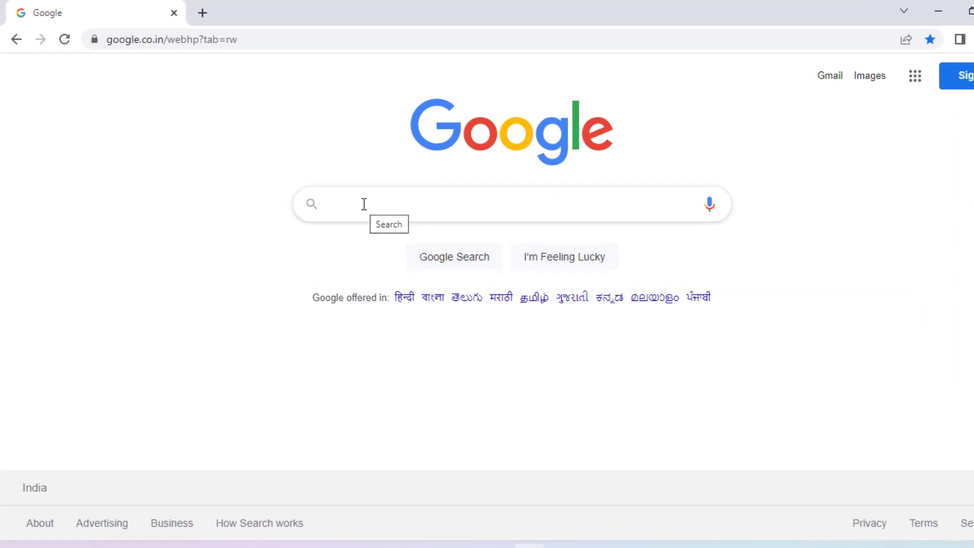
{"action": "type", "text": "amd r"}
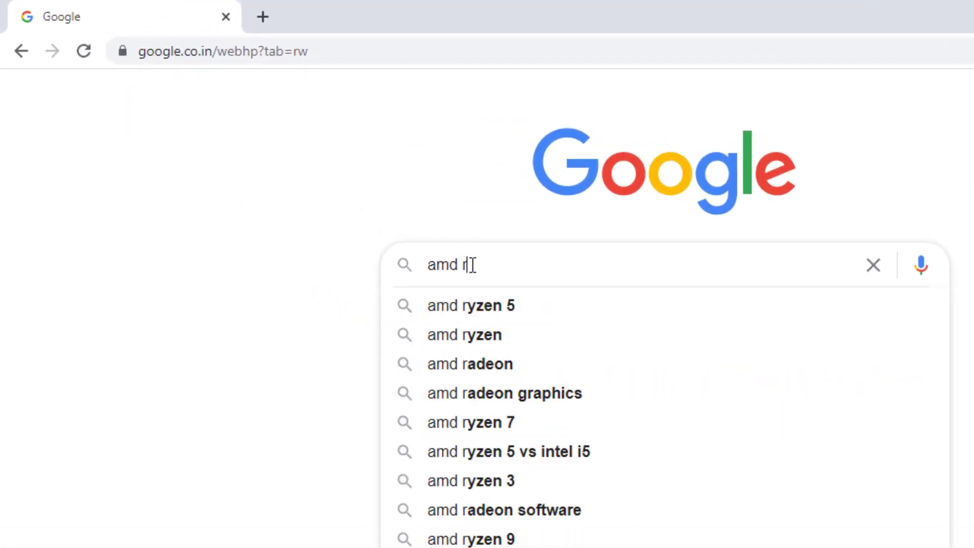
{"action": "type", "text": "adeon hd 5"}
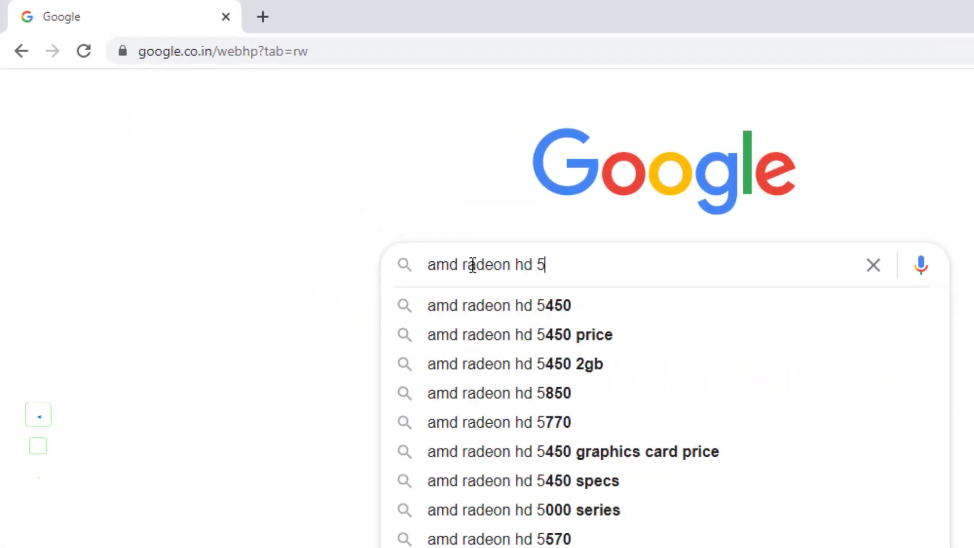
{"action": "key", "text": "BackSpace"}
{"action": "type", "text": "85"}
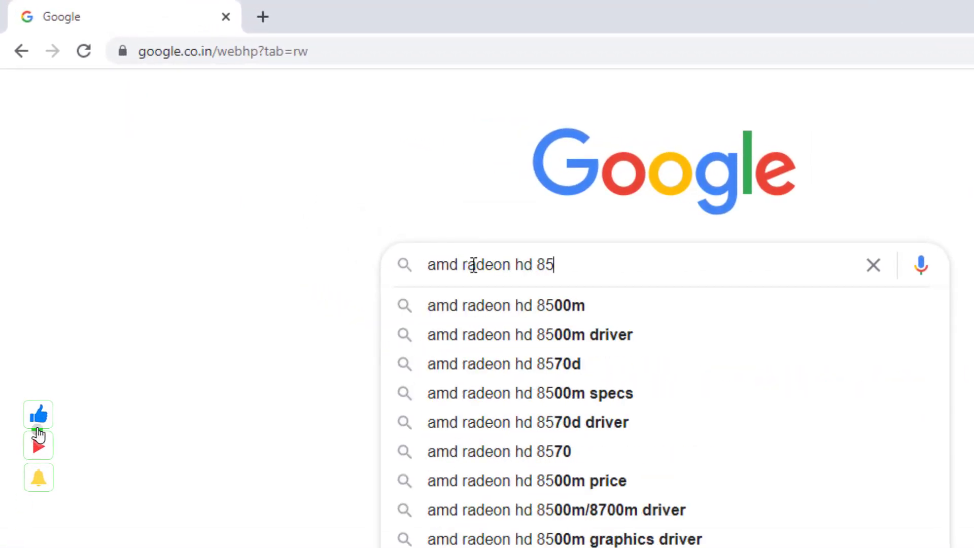
{"action": "type", "text": "00m driver"}
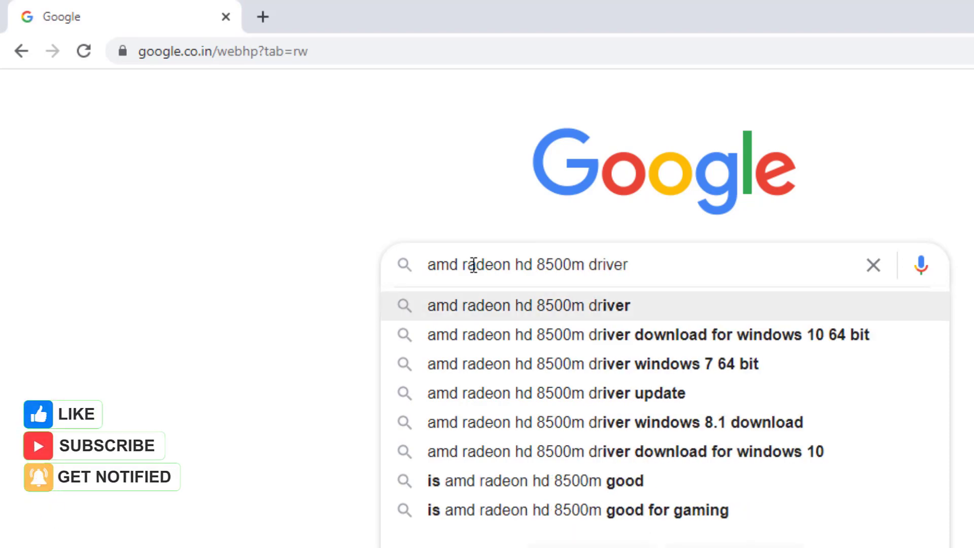
{"action": "key", "text": "Return"}
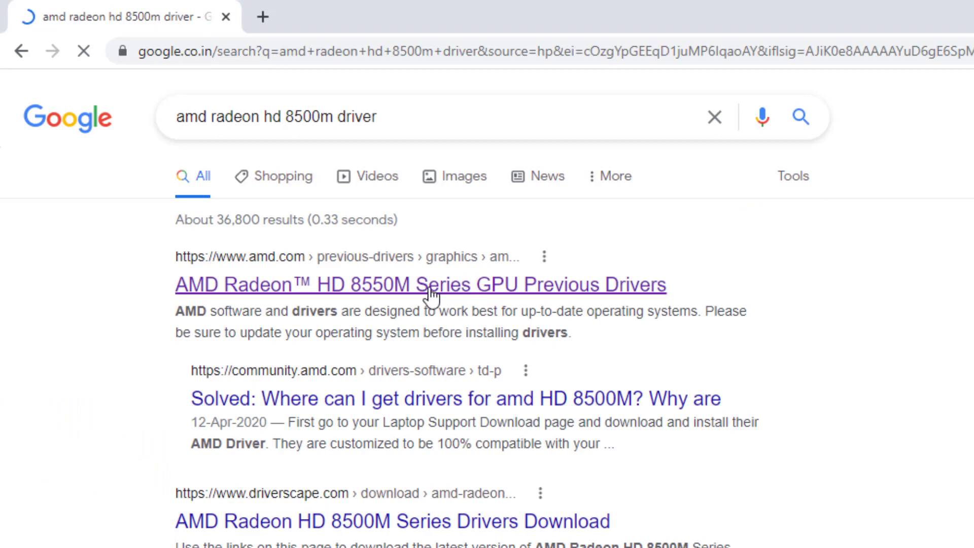
{"action": "left_click", "coordinate": [421, 291]}
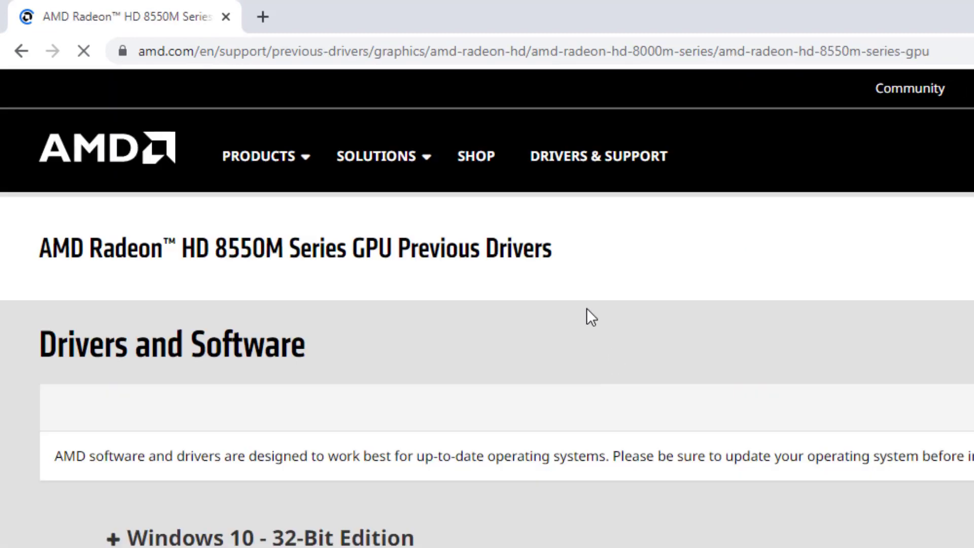
Download AMD Software: Adrenalin Edition, revision Adrenalin 22.6.1 Recommended (WHQL), for Windows 10 64-Bit Edition.
{"action": "scroll", "coordinate": [482, 401], "scroll_direction": "down", "scroll_amount": 4}
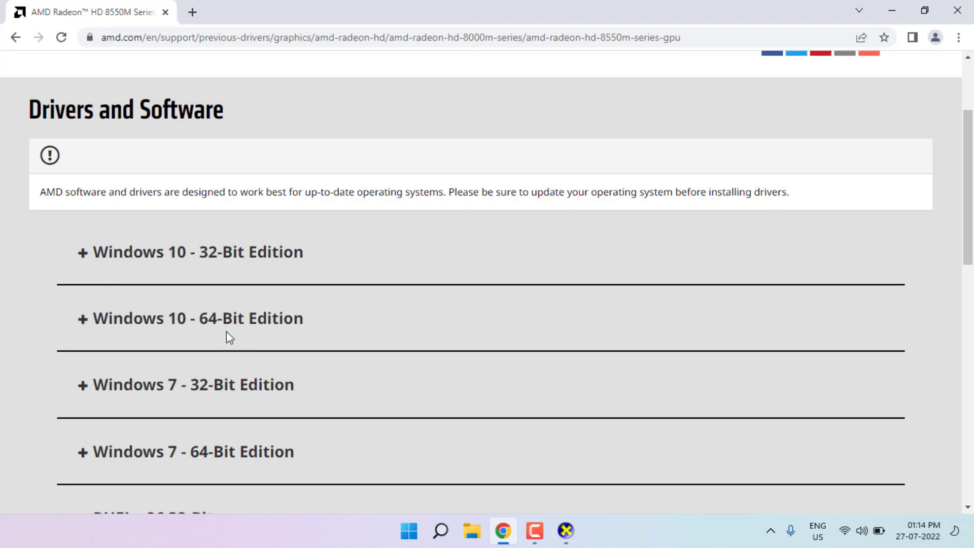
{"action": "scroll", "coordinate": [283, 375], "scroll_direction": "down", "scroll_amount": 3}
{"action": "scroll", "coordinate": [283, 373], "scroll_direction": "up", "scroll_amount": 3}
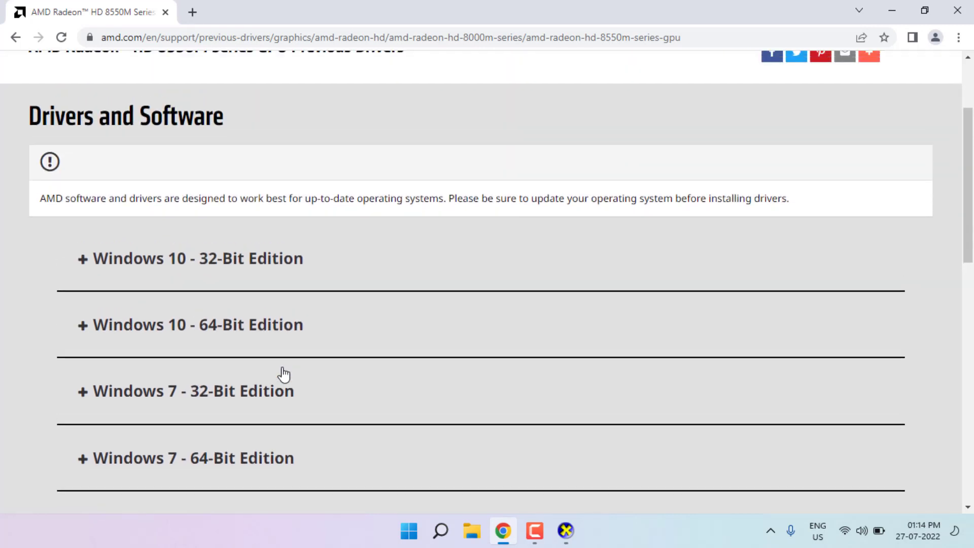
{"action": "scroll", "coordinate": [284, 374], "scroll_direction": "up", "scroll_amount": 1}
{"action": "left_click", "coordinate": [224, 395]}
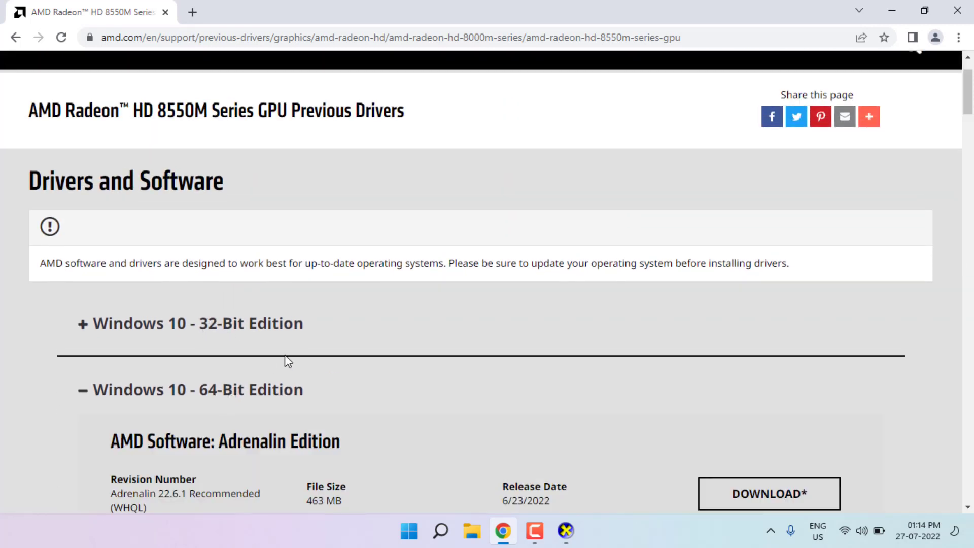
{"action": "scroll", "coordinate": [285, 356], "scroll_direction": "down", "scroll_amount": 3}
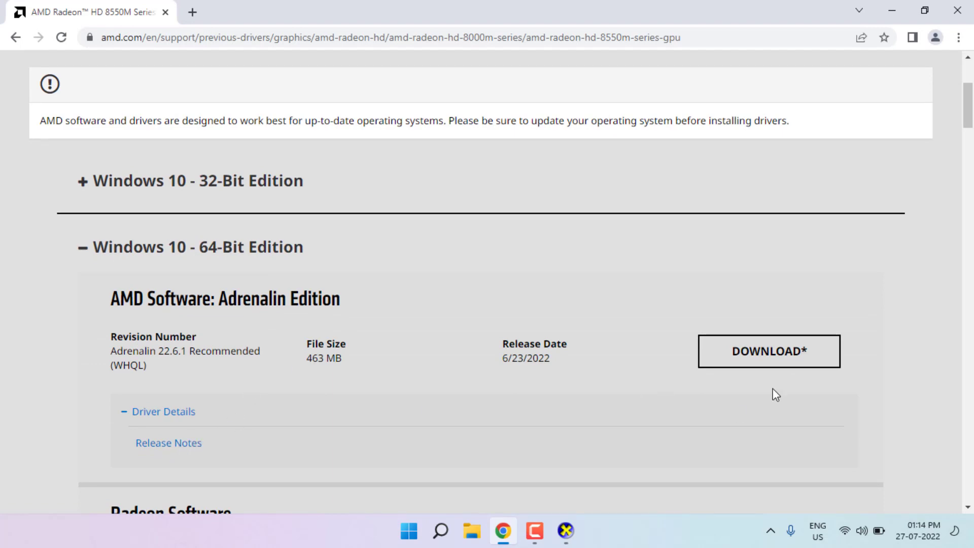
{"action": "left_click", "coordinate": [762, 357]}
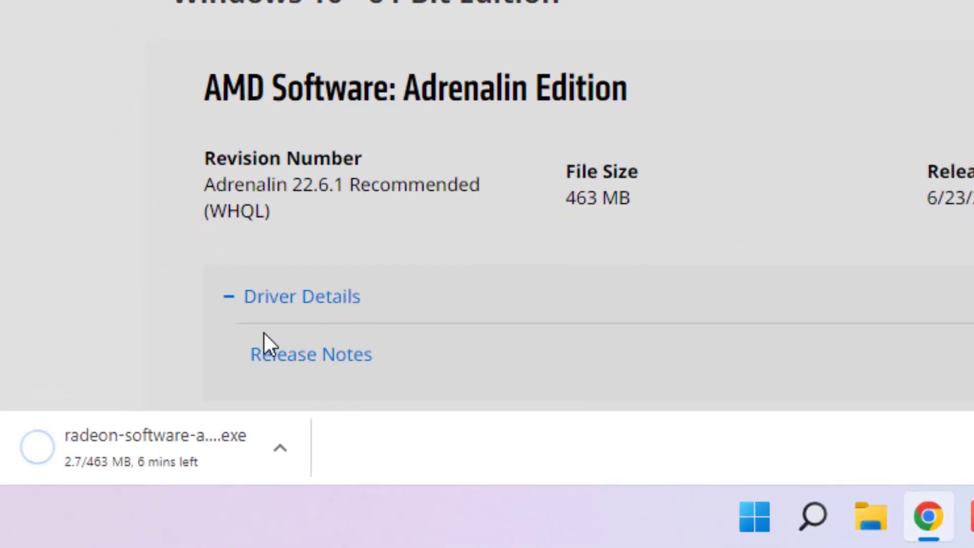